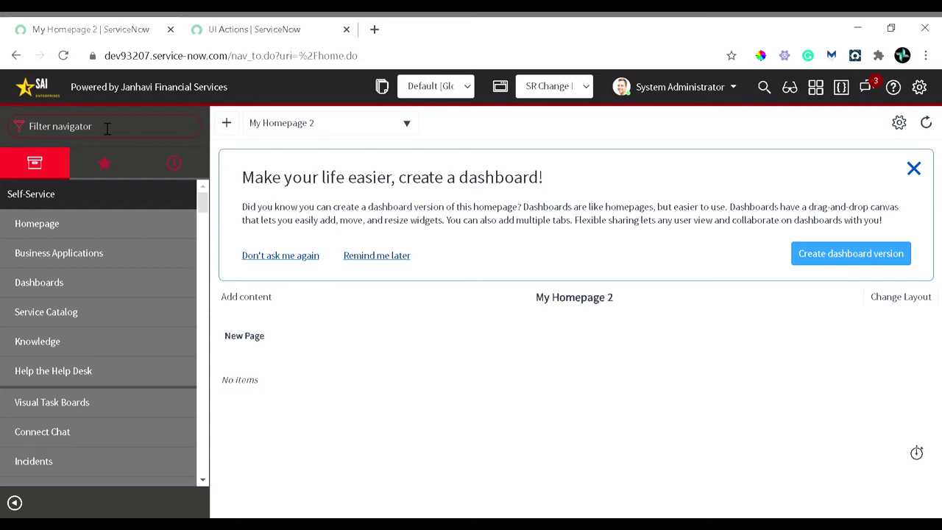
Step: Filter the navigator for UI Actions and for incident modules, and open the All incidents list in a separate browser tab
type("ui act")
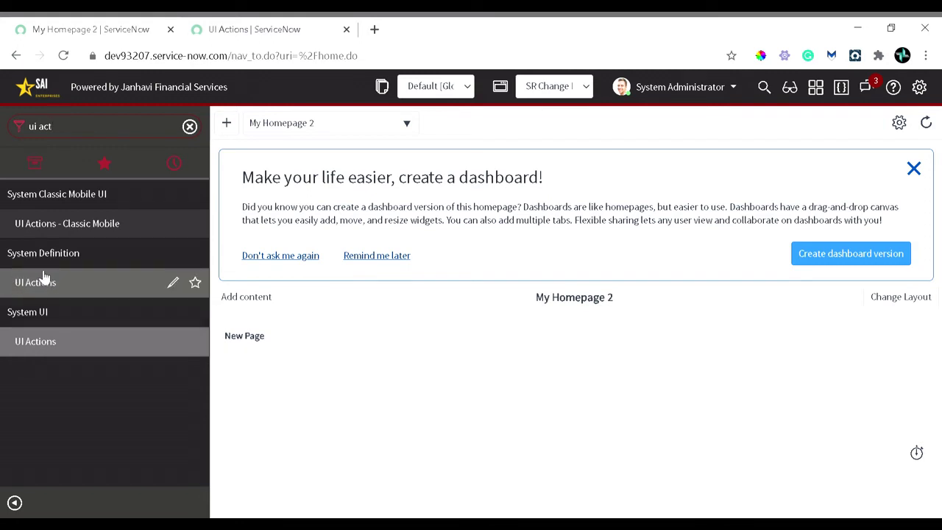
left_click(190, 127)
type("inciden")
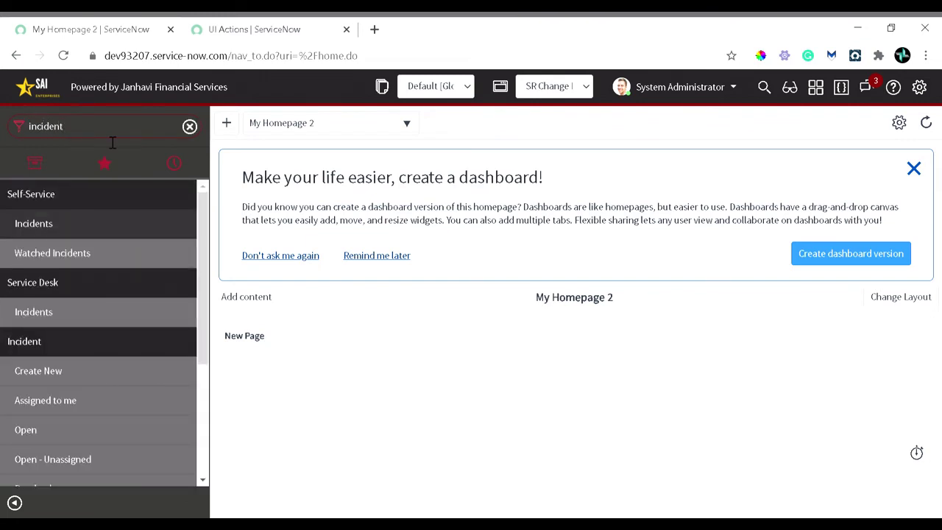
scroll(45, 431, "down", 1)
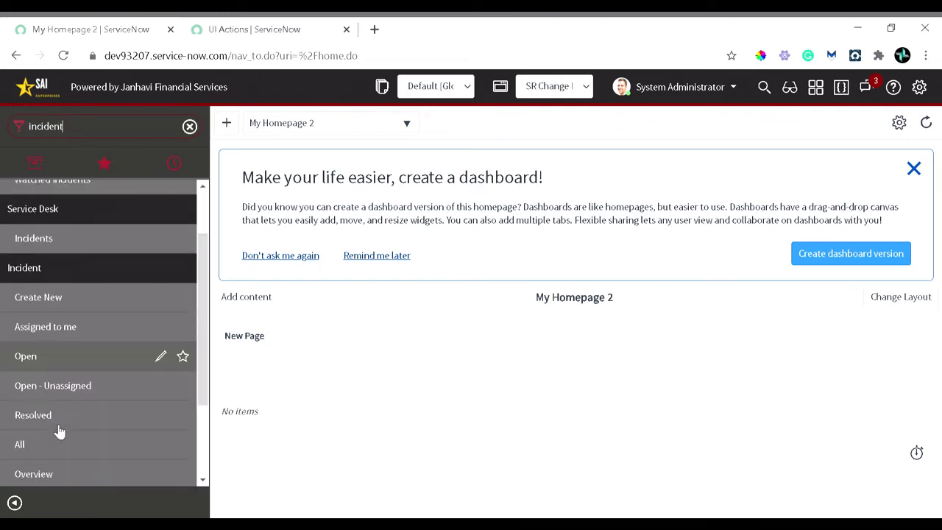
left_click(111, 301, "ctrl")
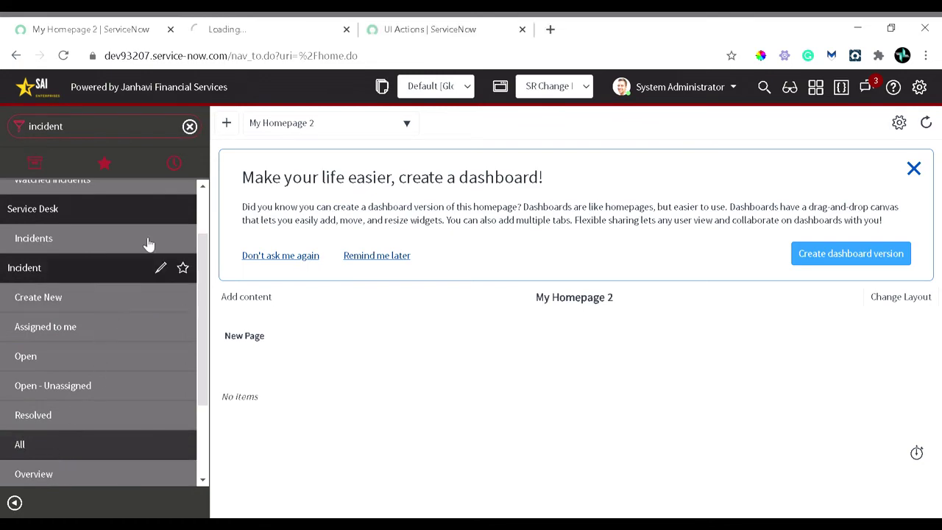
left_click(247, 29)
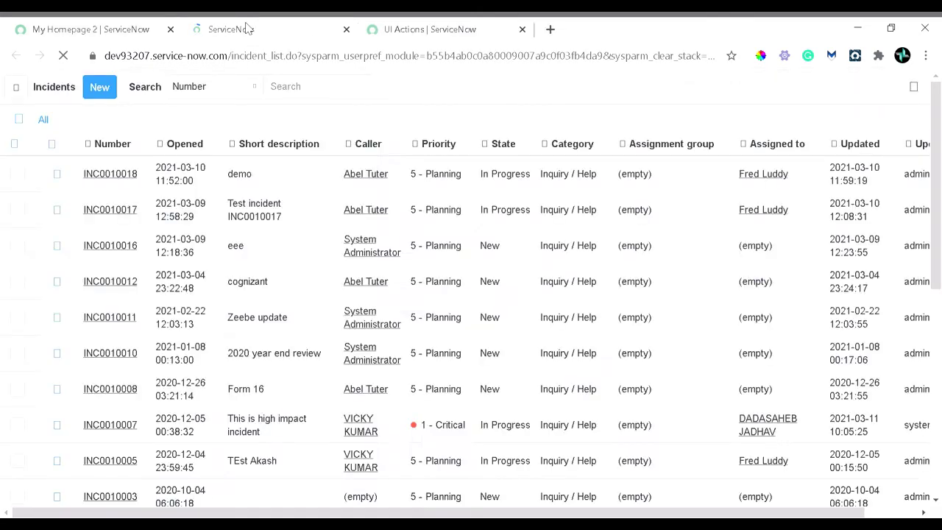
Step: Locate the UI Actions entry among the incident list's Configure options and leave it unopened
right_click(189, 143)
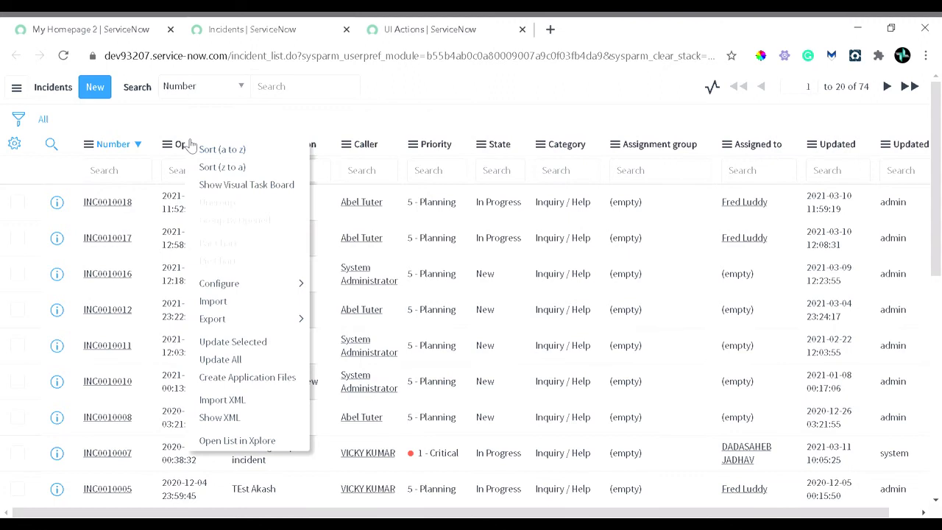
mouse_move(236, 286)
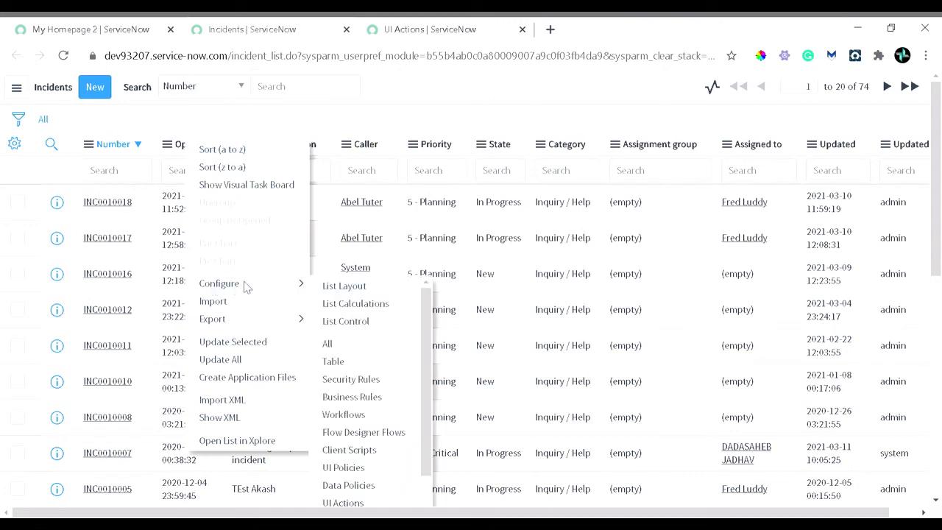
scroll(345, 386, "down", 1)
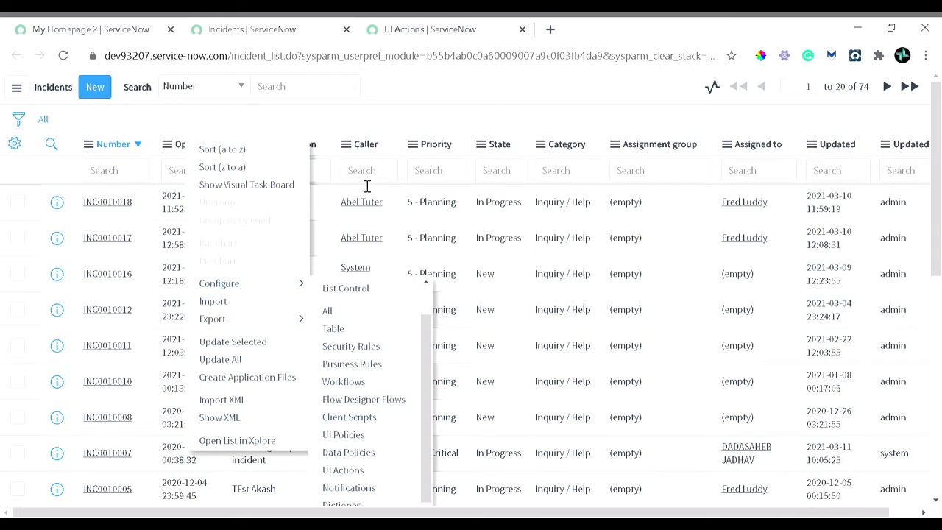
key("Escape")
Step: From the filtered UI Actions list, open Close Incident, Reopen Incident and Create Change in separate tabs and display the Close Incident record
left_click(416, 28)
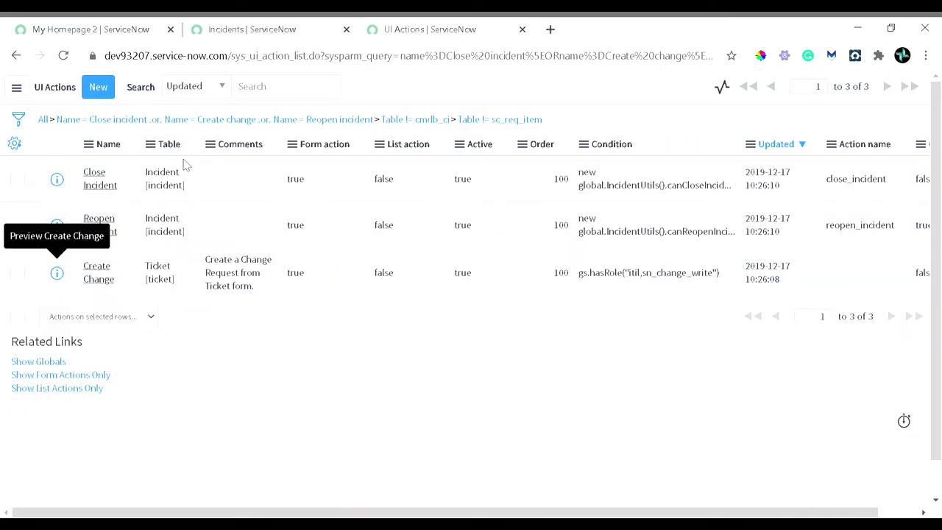
left_click(347, 30)
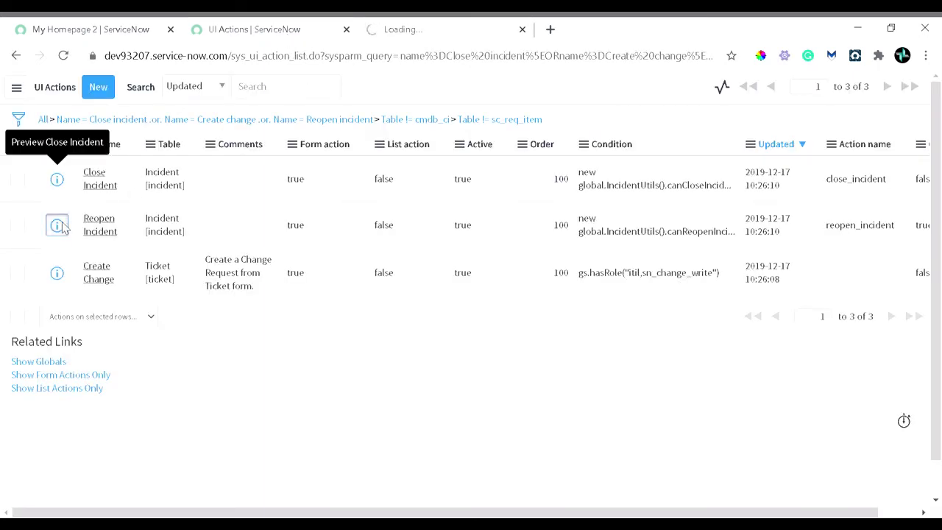
middle_click(85, 230)
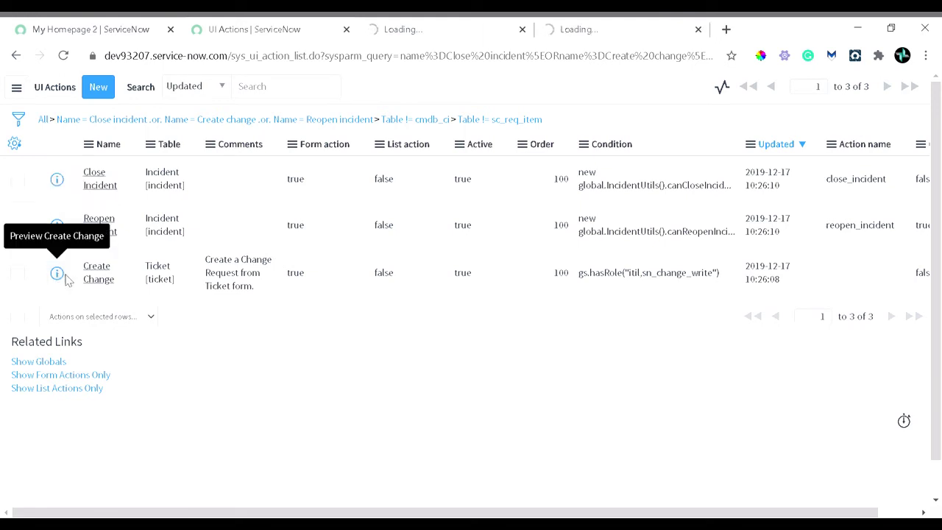
middle_click(85, 280)
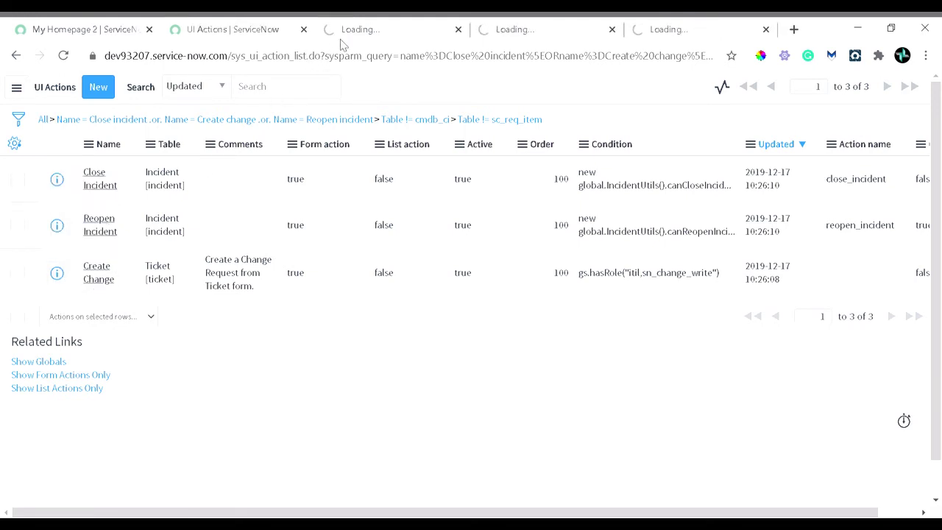
left_click(410, 36)
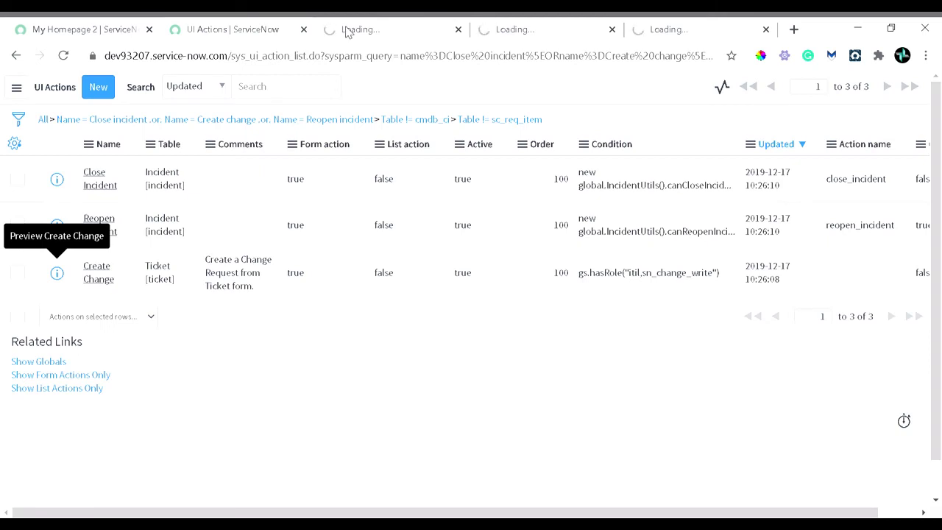
left_click(346, 33)
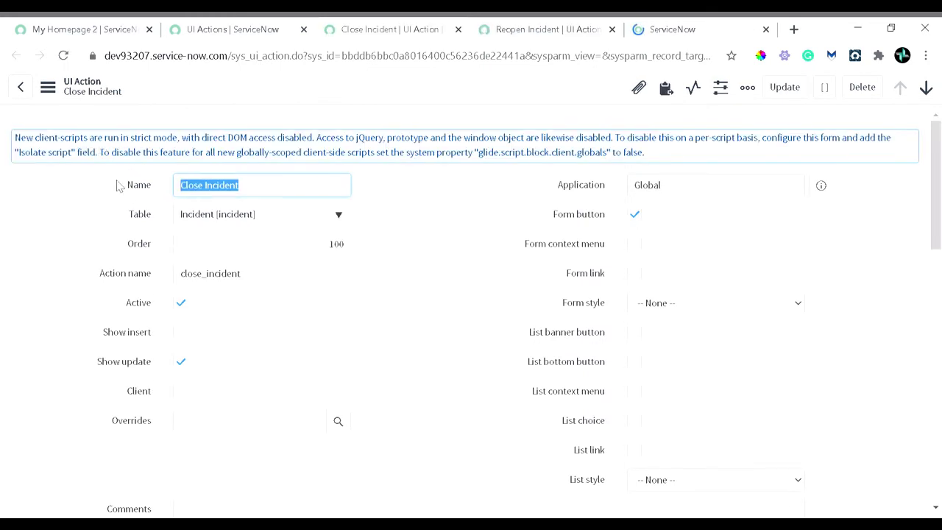
Step: Examine the Close Incident UI action's table, action name, Show update and Form button settings
left_click(63, 204)
scroll(85, 204, "down", 1)
scroll(73, 184, "up", 1)
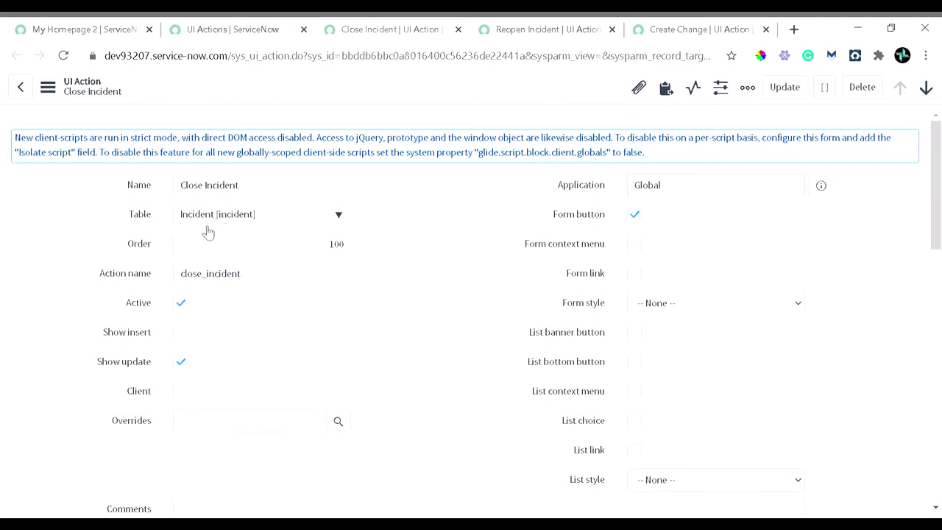
scroll(208, 232, "down", 1)
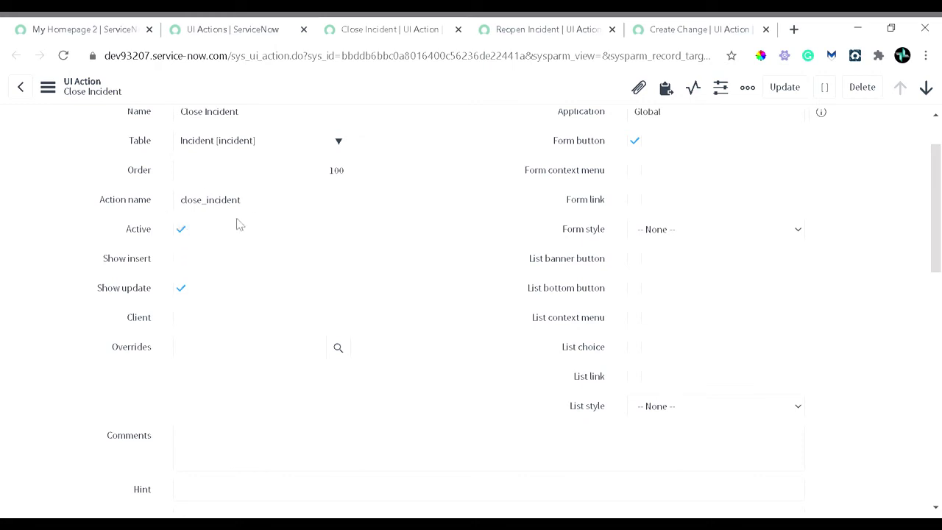
scroll(237, 223, "down", 1)
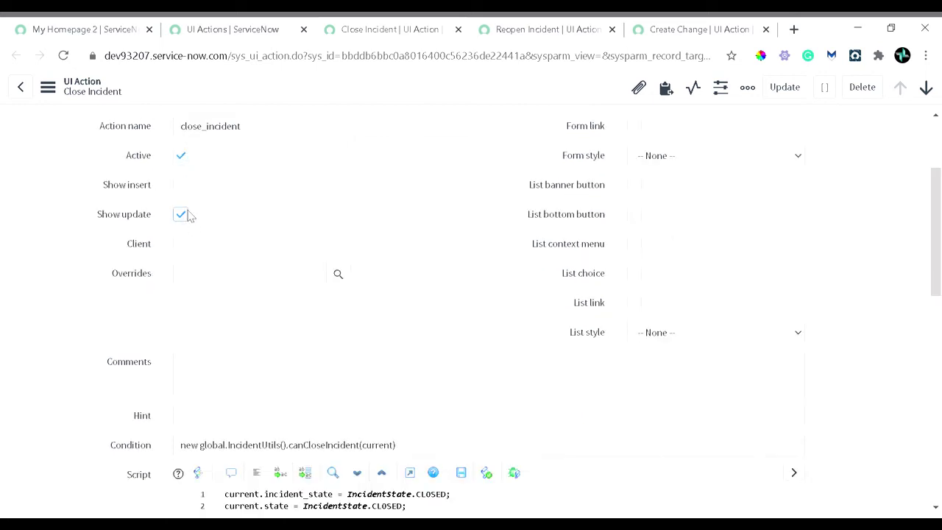
scroll(188, 215, "up", 1)
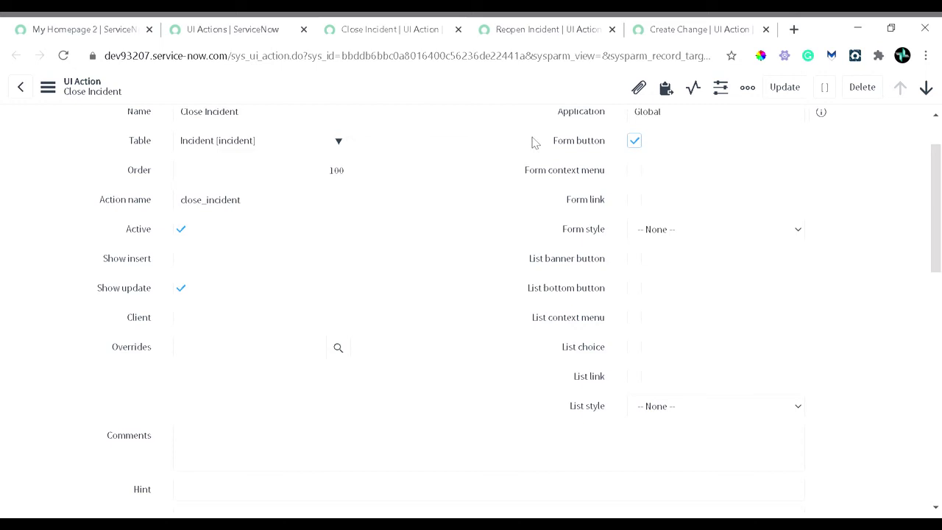
left_click_drag(532, 140, 599, 142)
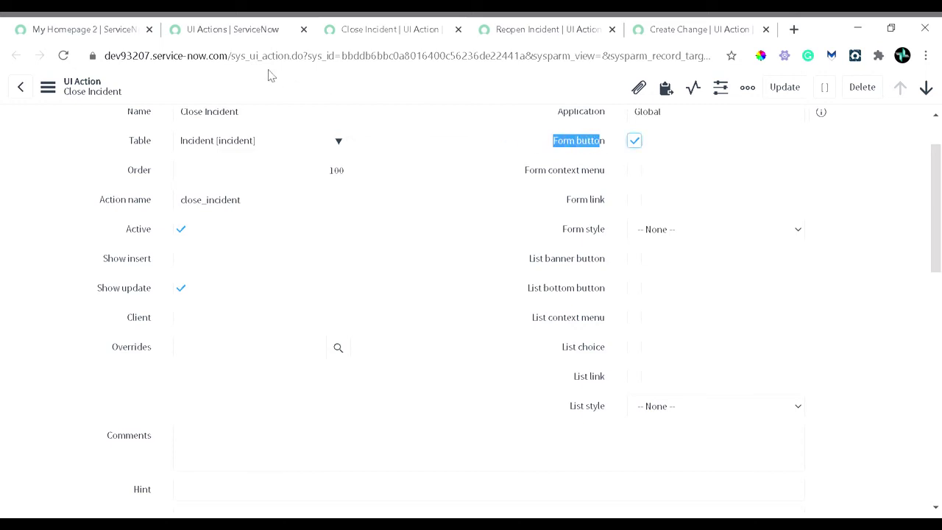
left_click(785, 85)
Step: Review the Close Incident UI action's condition expression and the lines of its script
scroll(359, 233, "down", 2)
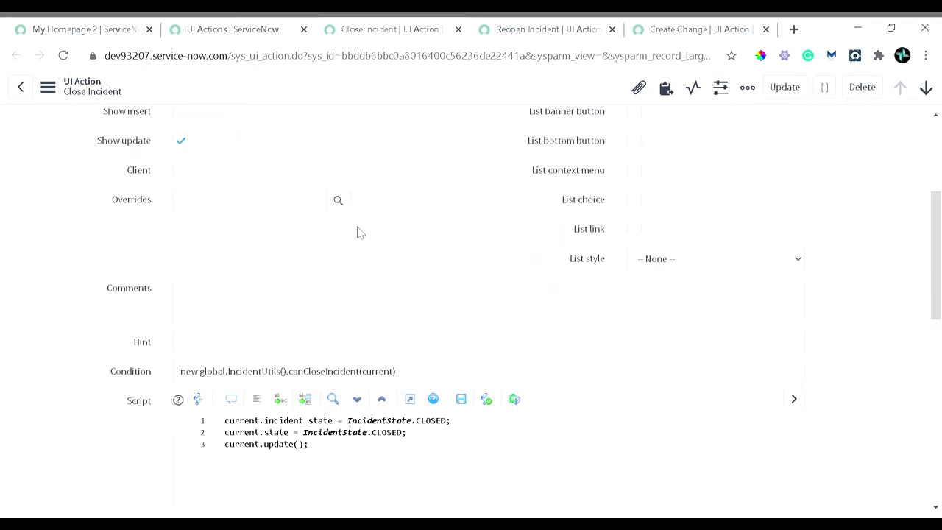
left_click(185, 378)
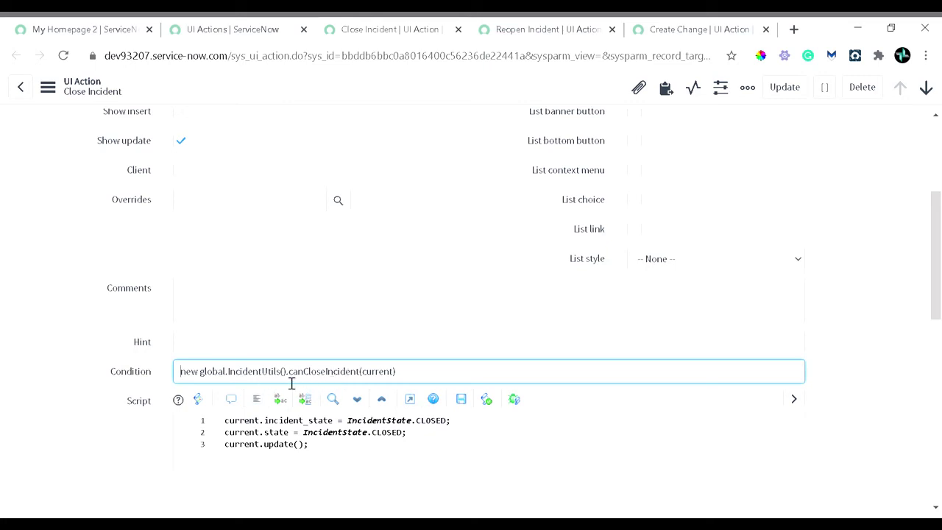
left_click_drag(186, 377, 398, 380)
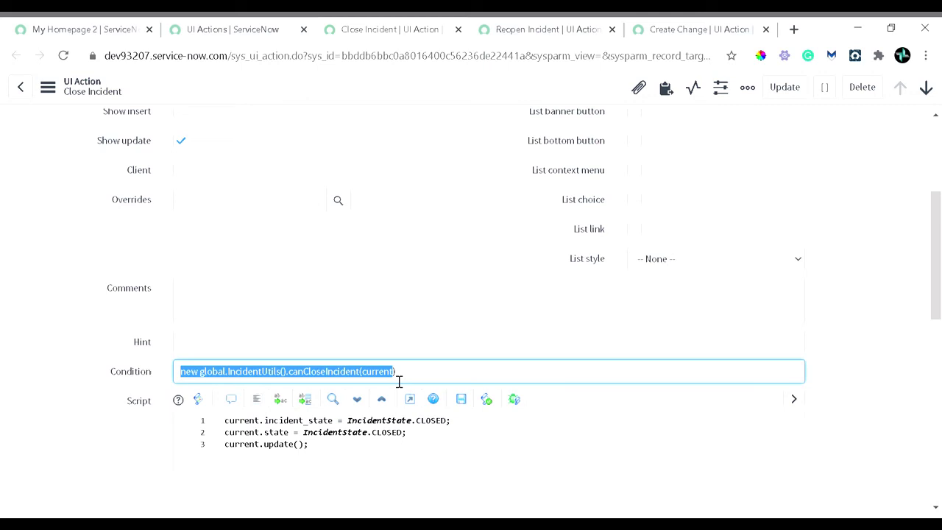
scroll(305, 426, "down", 1)
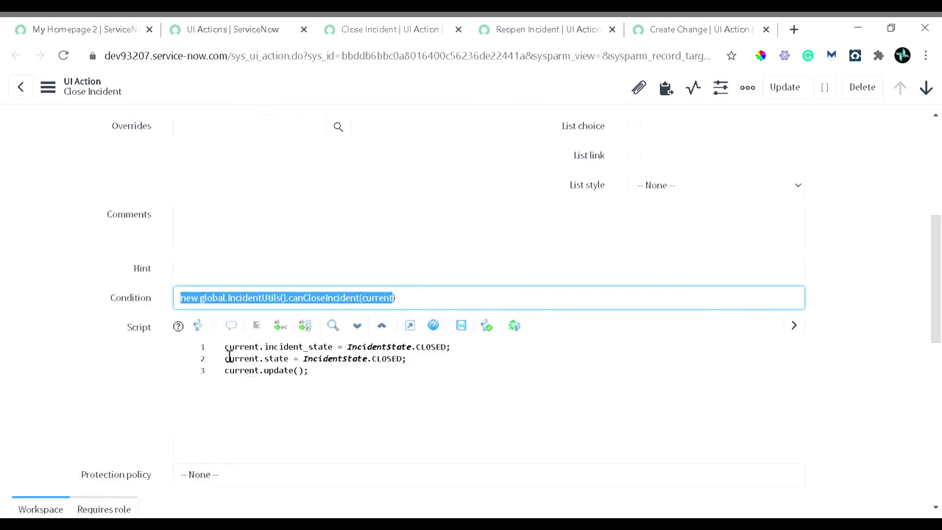
left_click(229, 359)
left_click(321, 380)
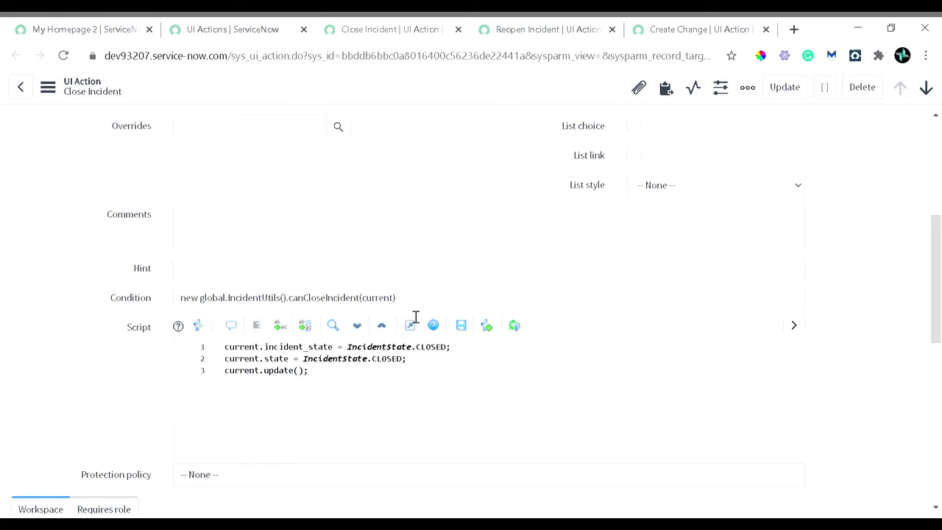
scroll(415, 316, "up", 1)
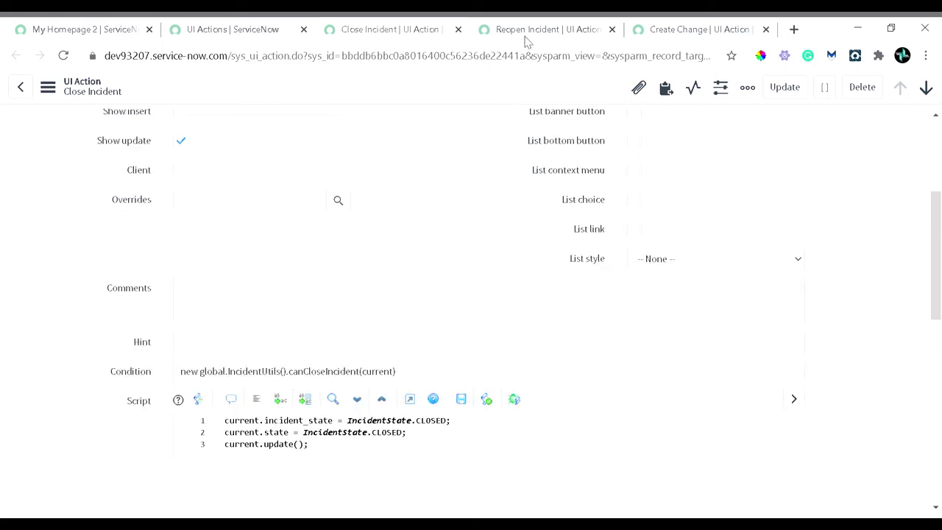
Step: Place the Create Change tab before Reopen Incident and examine the record's form context menu, table and visibility settings
left_click(658, 31)
left_click_drag(659, 31, 567, 31)
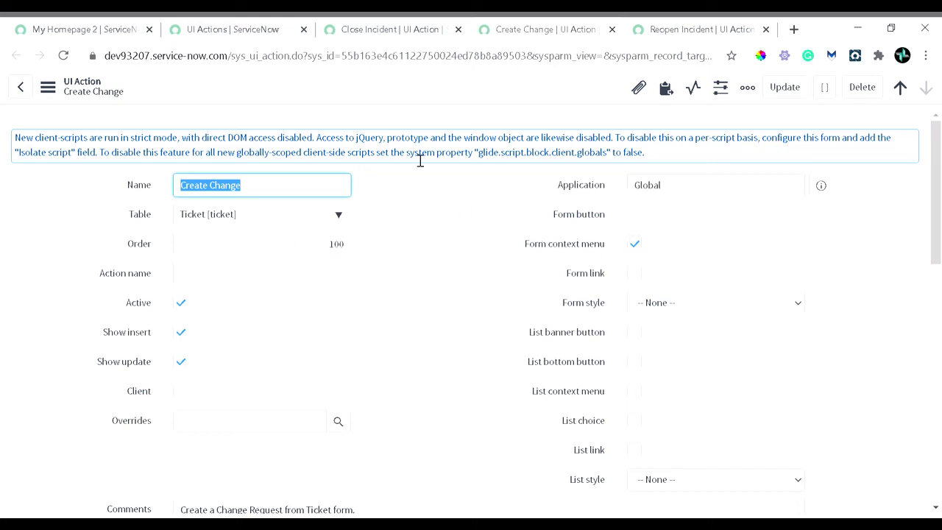
right_click(350, 98)
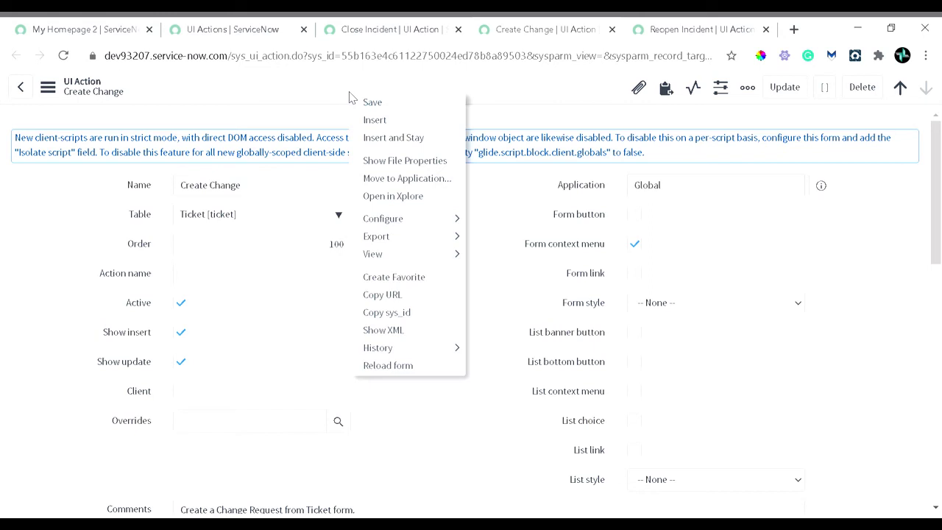
left_click(80, 216)
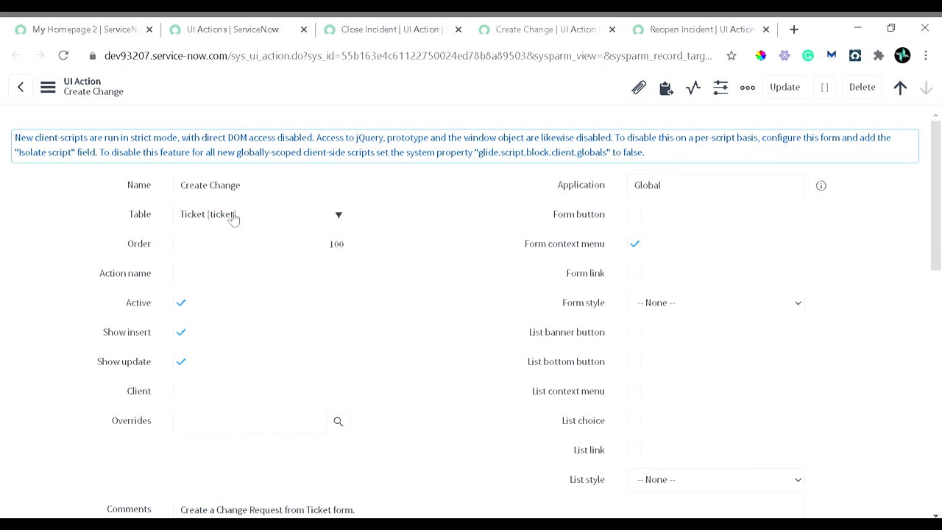
scroll(229, 227, "down", 1)
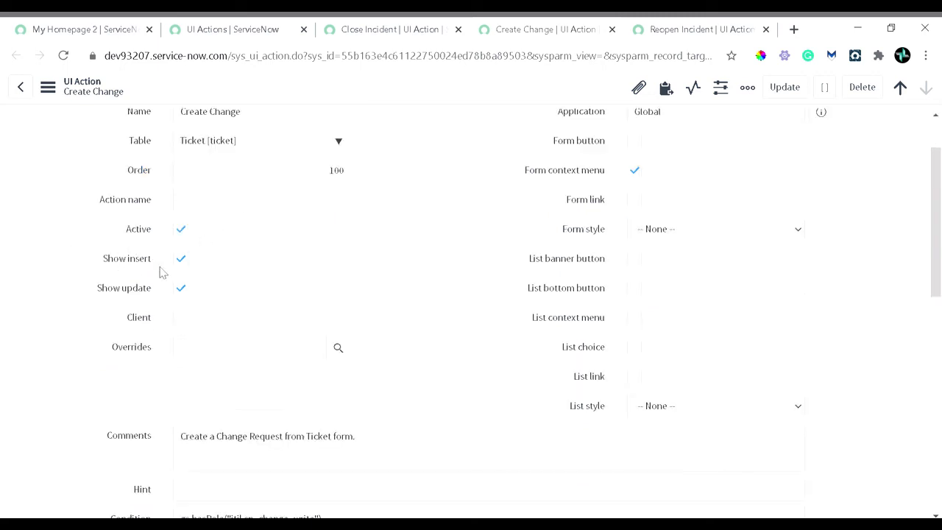
Step: Return to the Close Incident UI action and check its Show insert and Show update settings for comparison
left_click(374, 35)
scroll(323, 208, "up", 1)
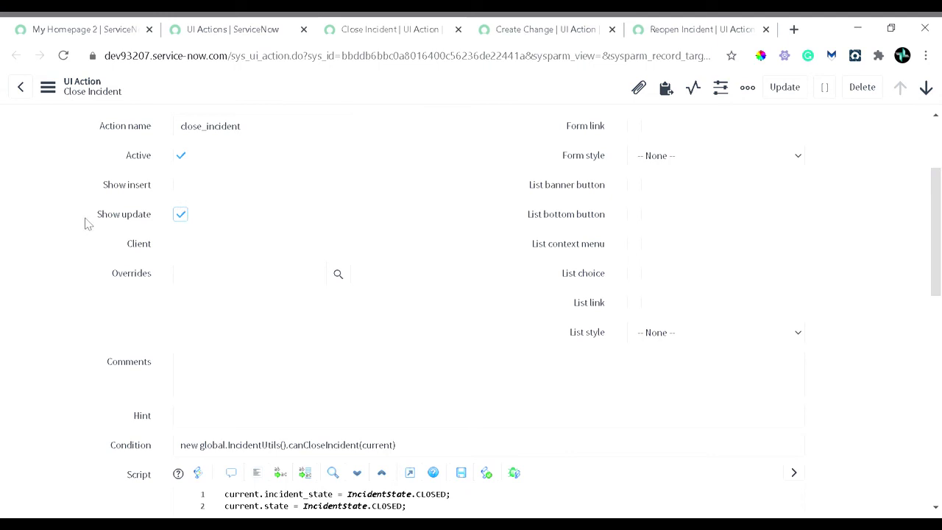
left_click_drag(87, 223, 150, 226)
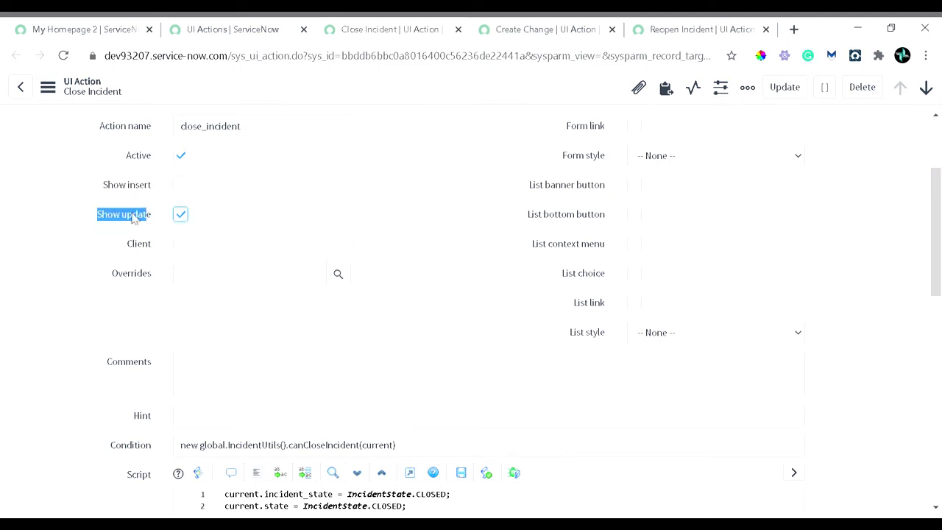
Step: Review the Create Change UI action's Show insert and Show update settings, comments, condition and script
left_click(552, 37)
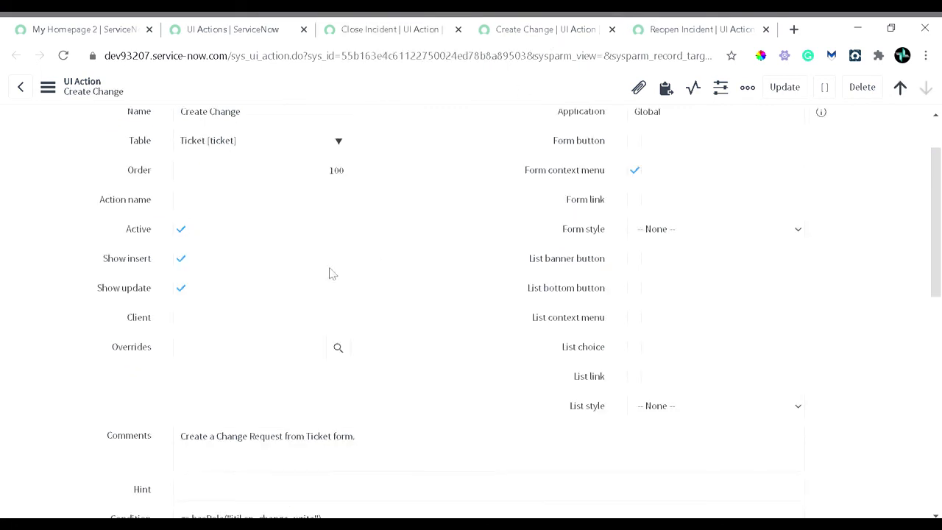
left_click_drag(98, 264, 136, 265)
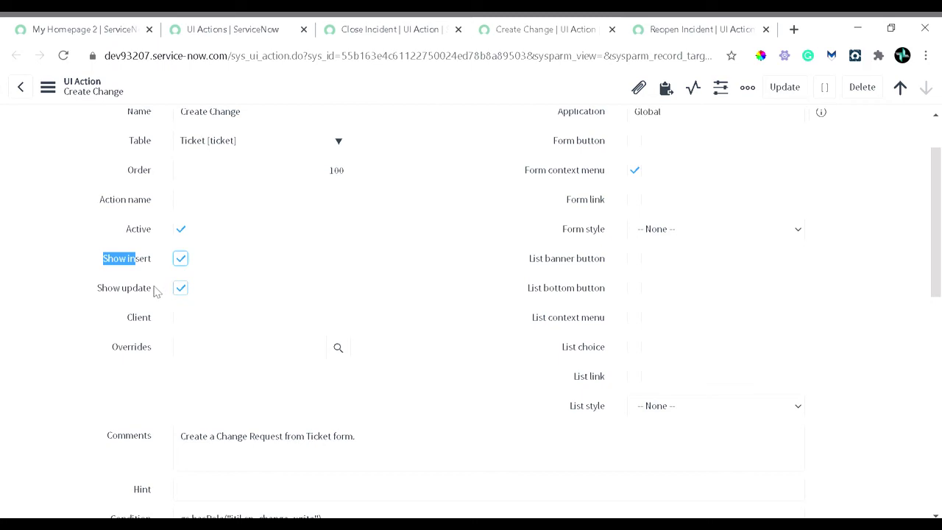
scroll(156, 290, "down", 1)
scroll(156, 290, "down", 1)
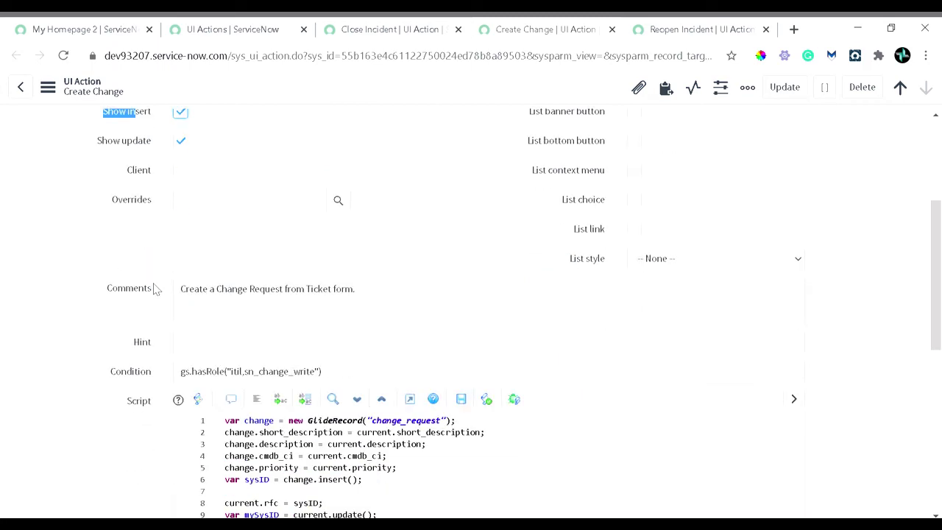
scroll(247, 290, "up", 3)
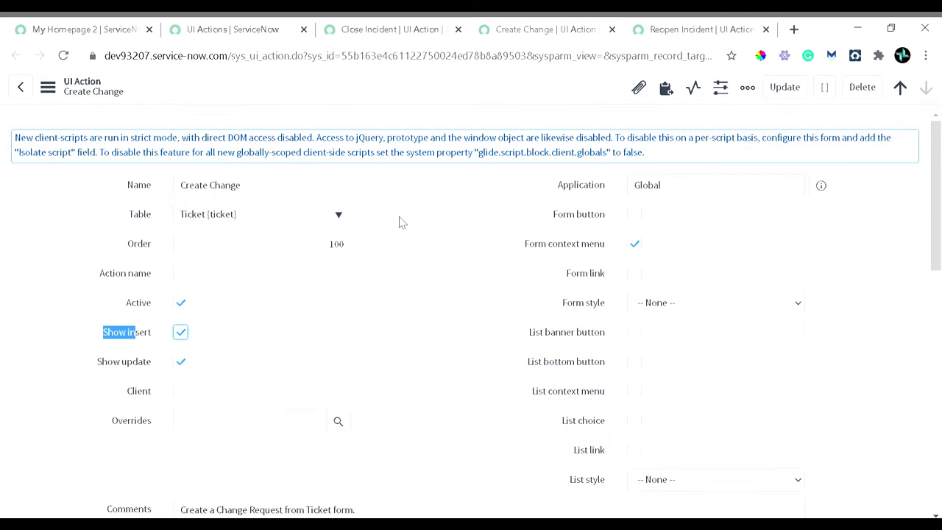
Step: Examine the Create Change UI action's role condition and the script lines that build and insert the change request
scroll(431, 206, "down", 4)
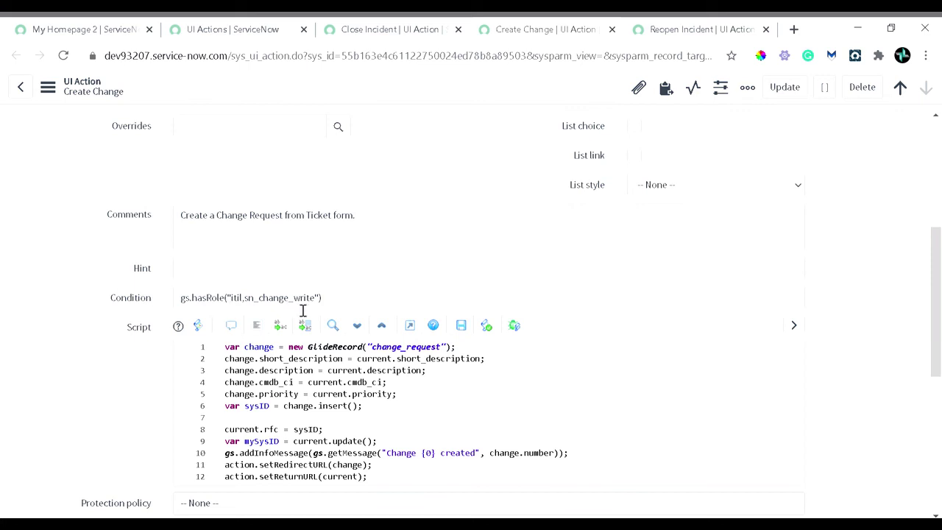
scroll(305, 311, "down", 1)
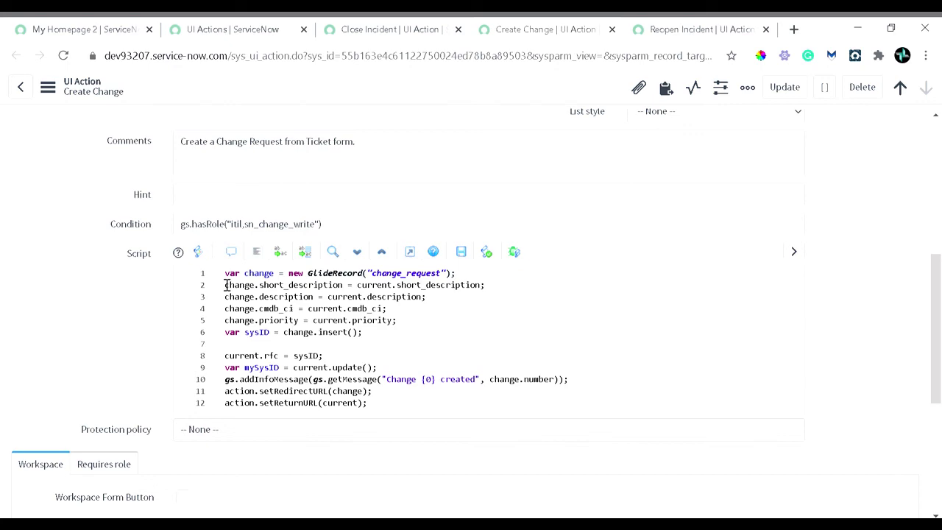
scroll(273, 311, "down", 1)
scroll(273, 311, "up", 1)
scroll(272, 294, "down", 2)
scroll(600, 120, "up", 4)
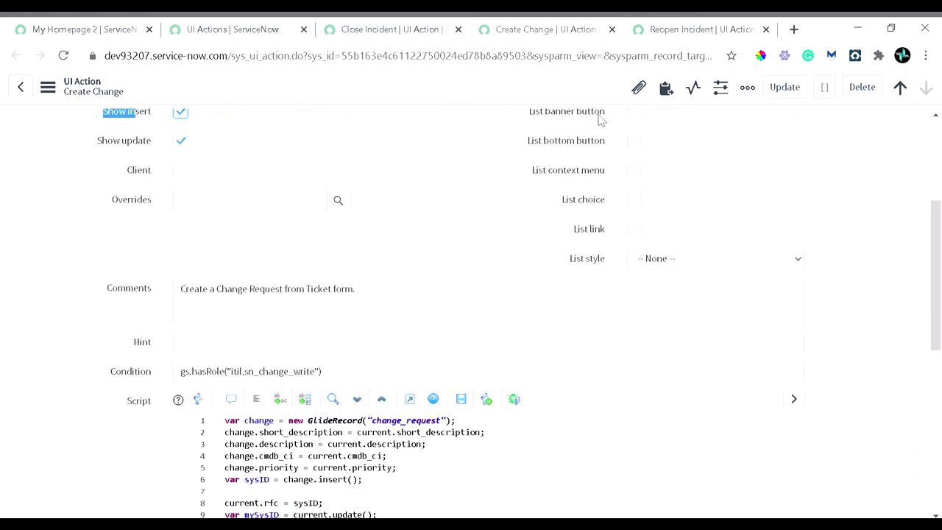
Step: Switch to the Reopen Incident UI action and check its table, form button, Show update and Client settings
left_click(672, 36)
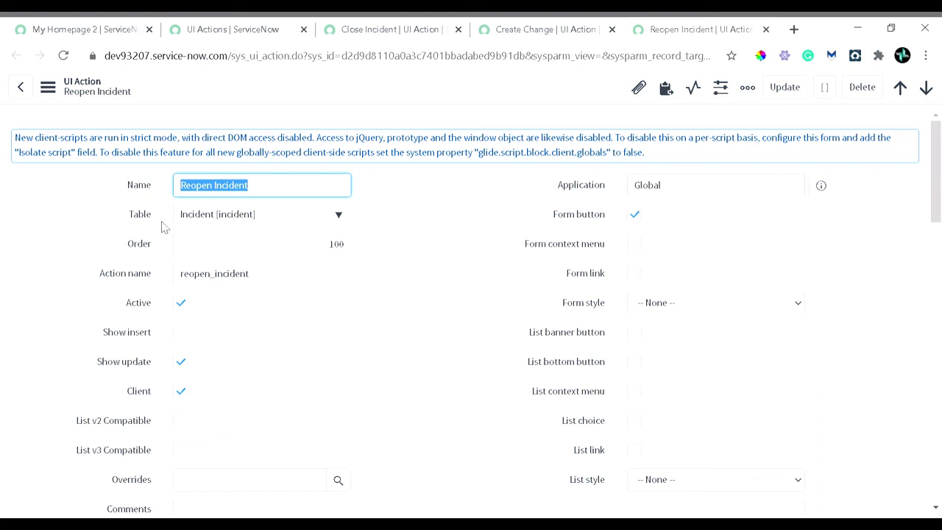
scroll(305, 290, "down", 1)
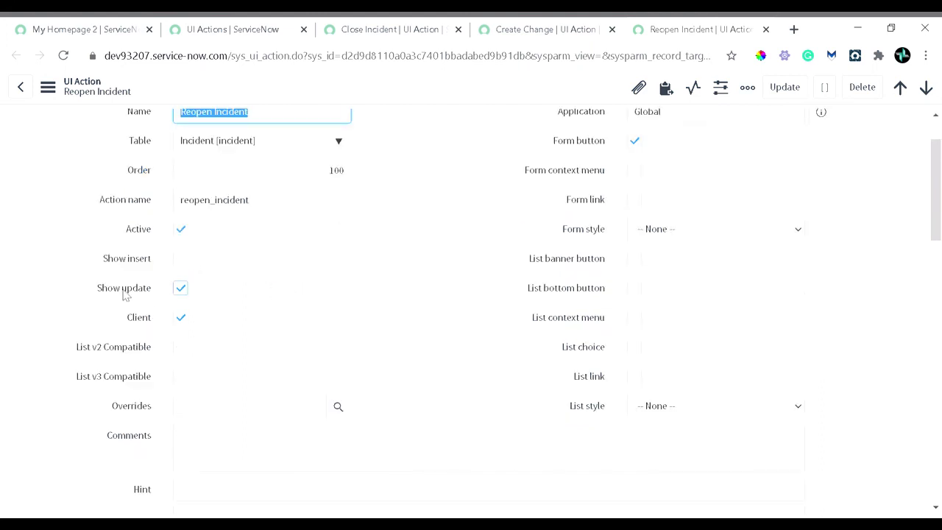
scroll(151, 299, "down", 1)
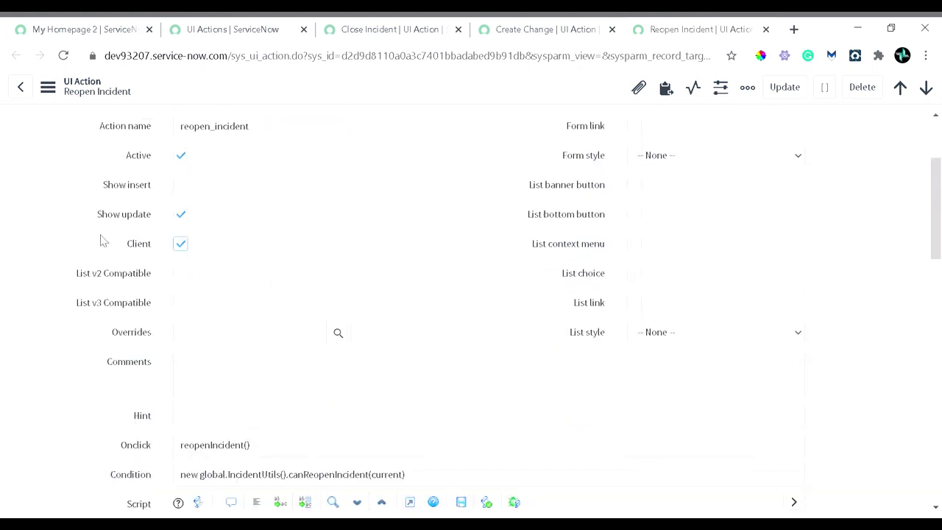
left_click_drag(93, 220, 136, 223)
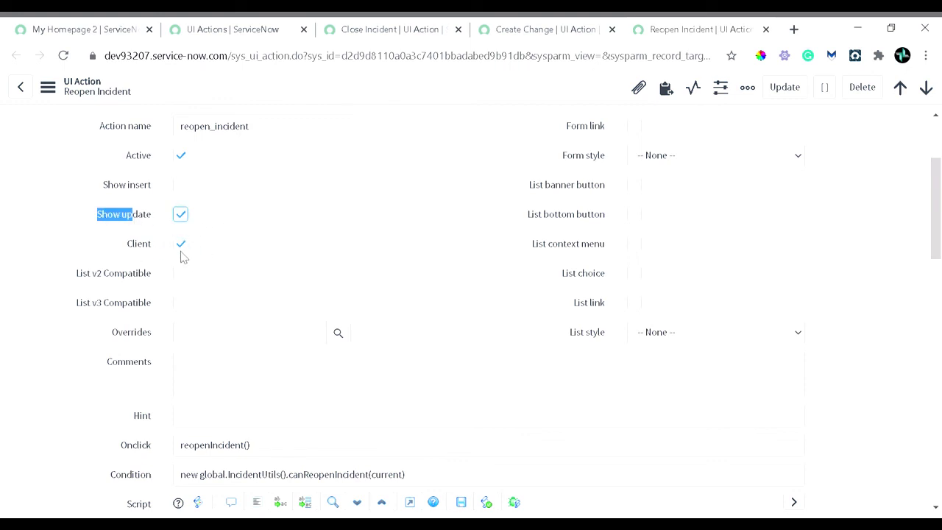
scroll(279, 242, "down", 1)
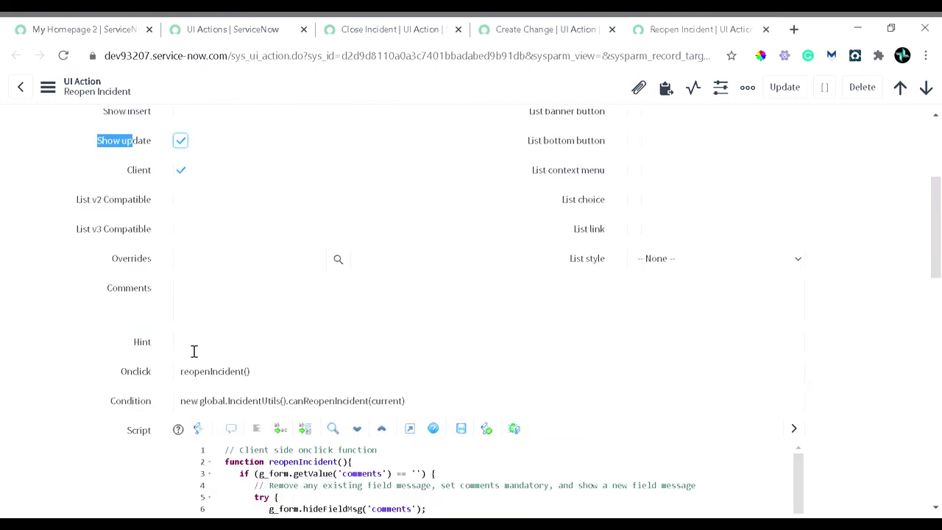
Step: Turn Reopen Incident's Client option off and on again to see which fields depend on it, and inspect the Onclick field
left_click(181, 170)
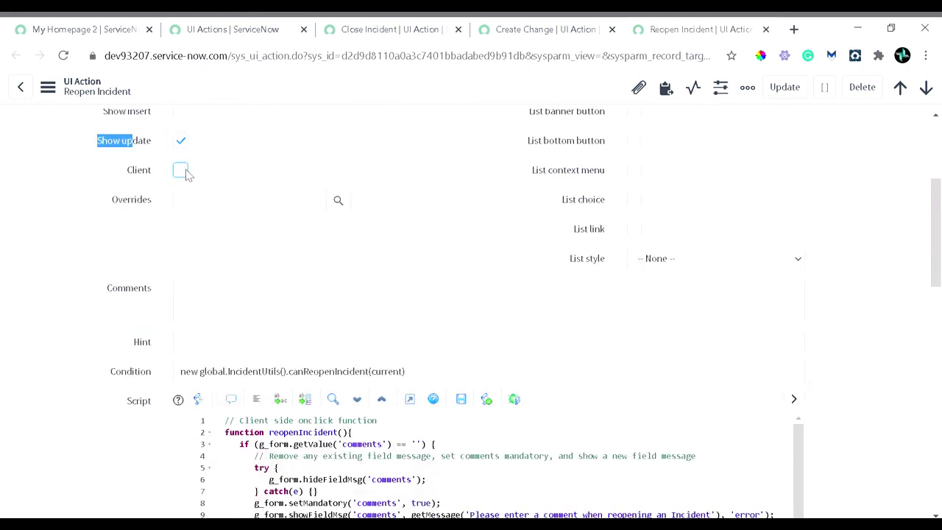
left_click(181, 170)
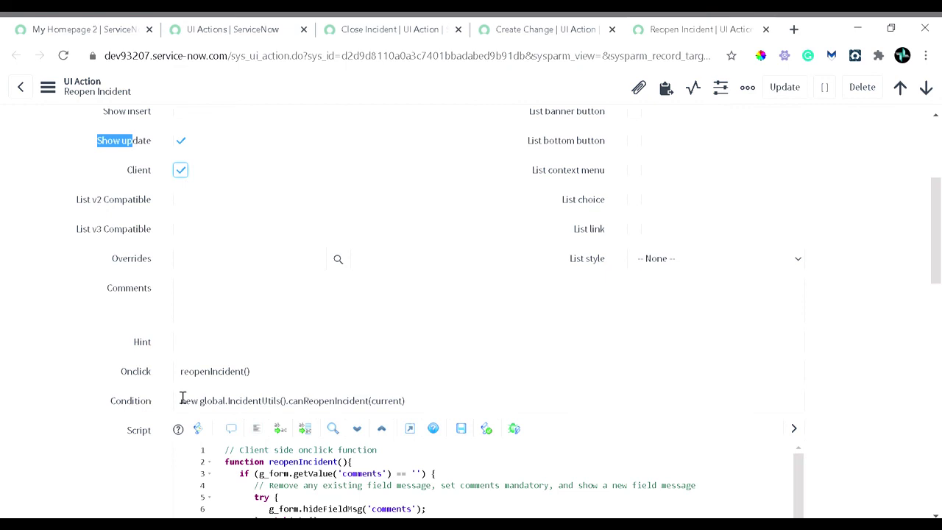
left_click(262, 380)
left_click_drag(263, 381, 164, 385)
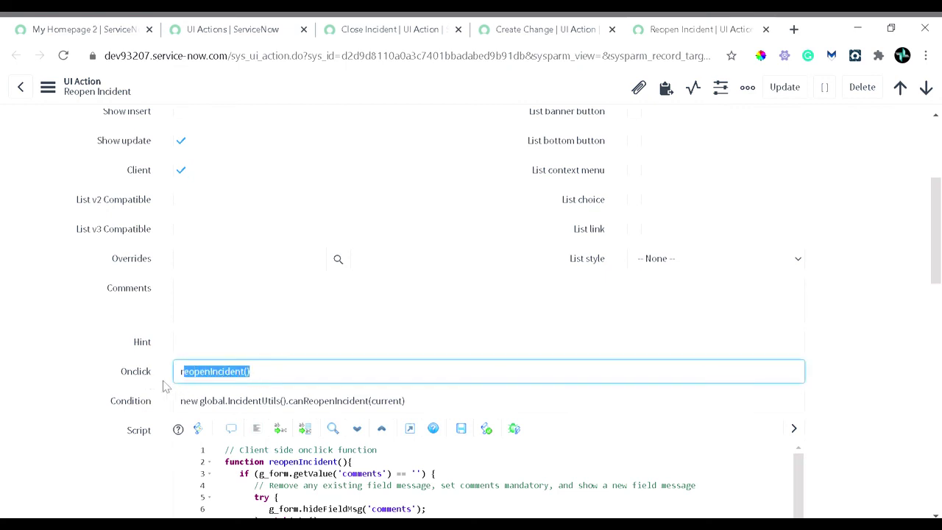
left_click(135, 384)
left_click(136, 383)
left_click(145, 386)
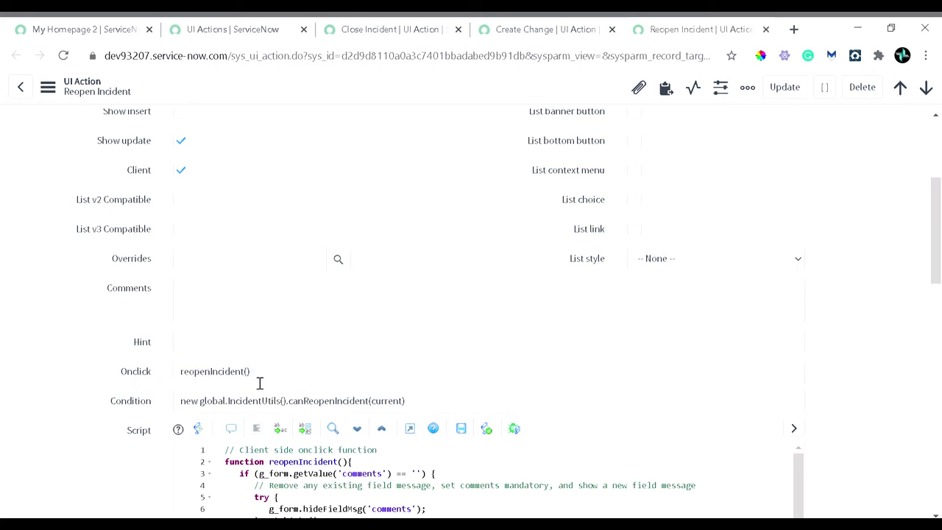
Step: Compare the Onclick value with the client-side reopenIncident function in the Reopen Incident script, and check the condition
scroll(281, 371, "down", 2)
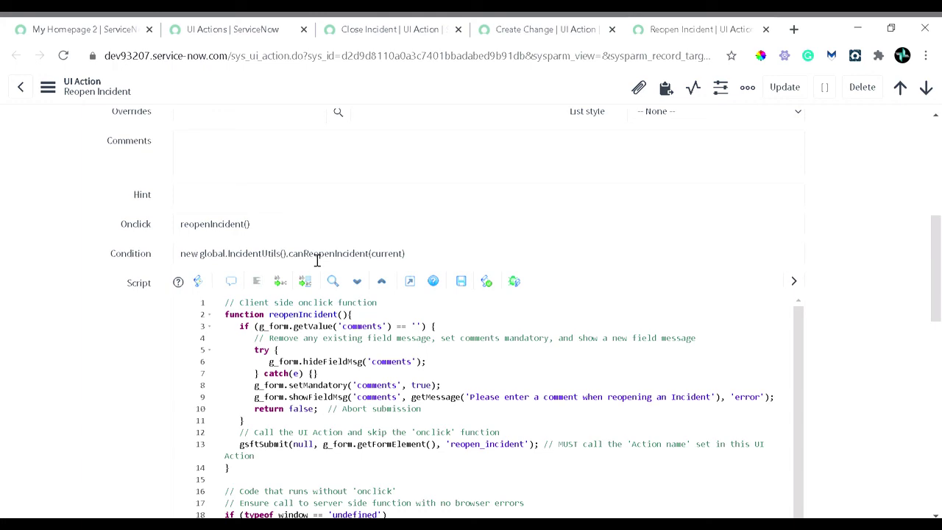
scroll(316, 259, "down", 1)
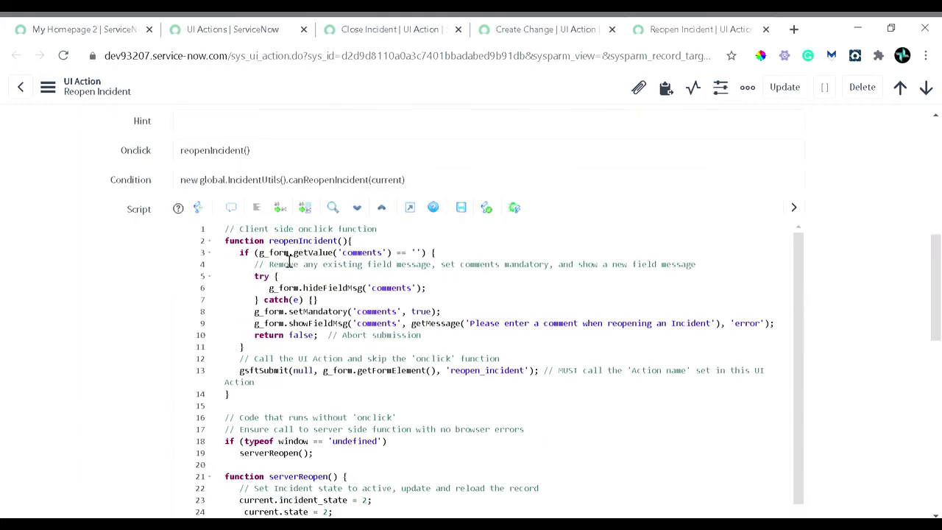
scroll(295, 261, "up", 1)
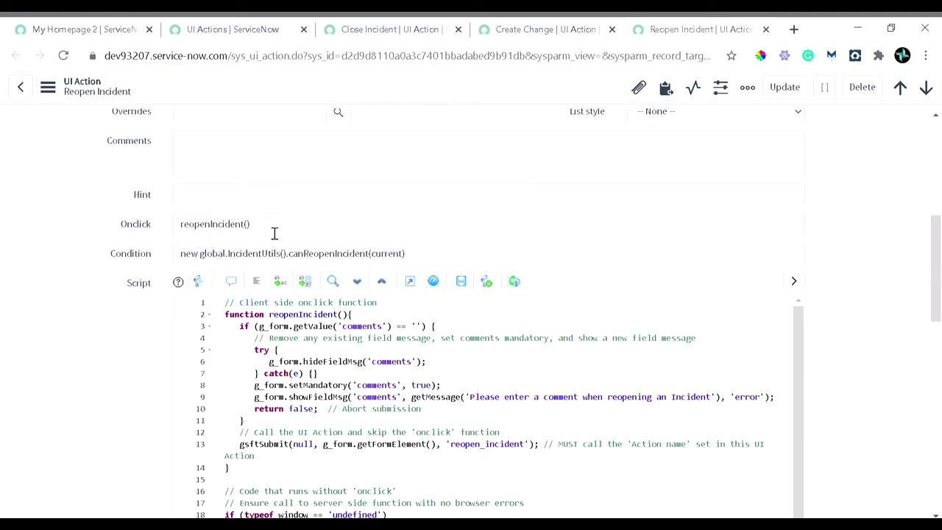
left_click_drag(274, 233, 193, 240)
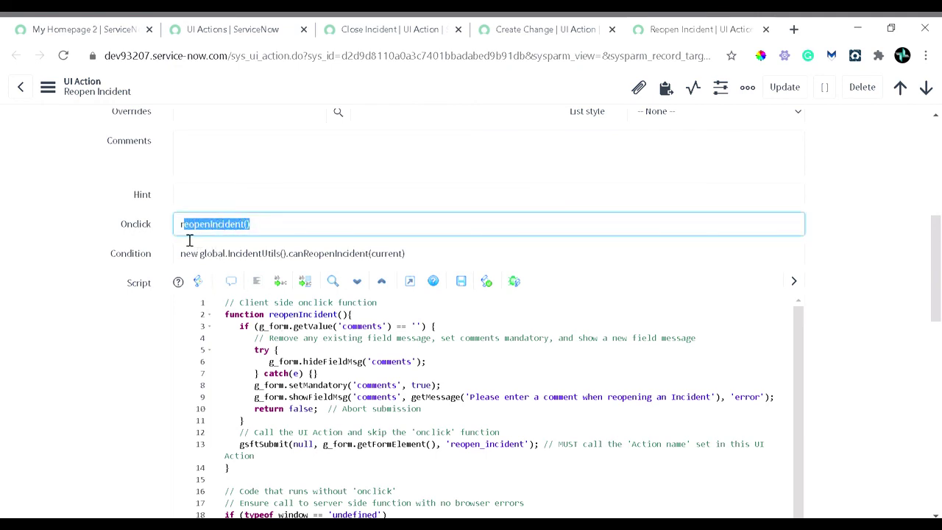
scroll(228, 232, "down", 1)
left_click(298, 252)
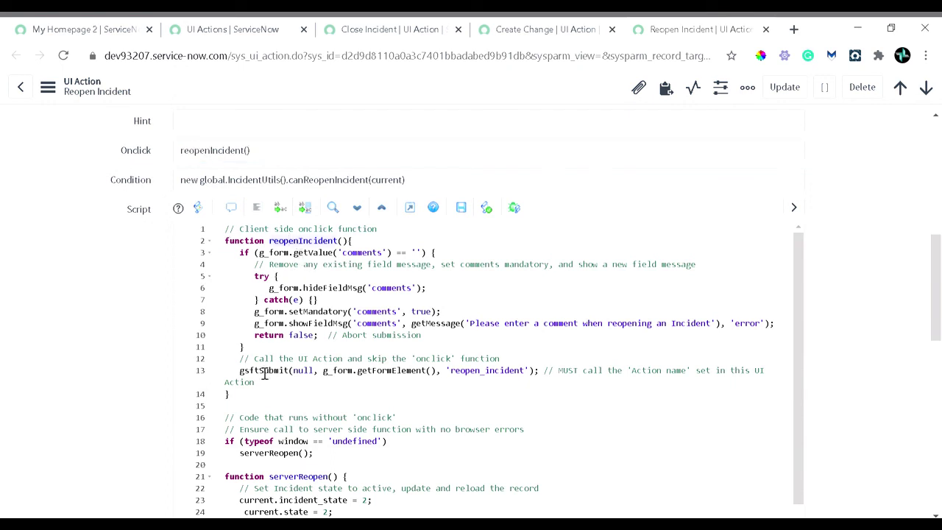
left_click_drag(242, 400, 232, 245)
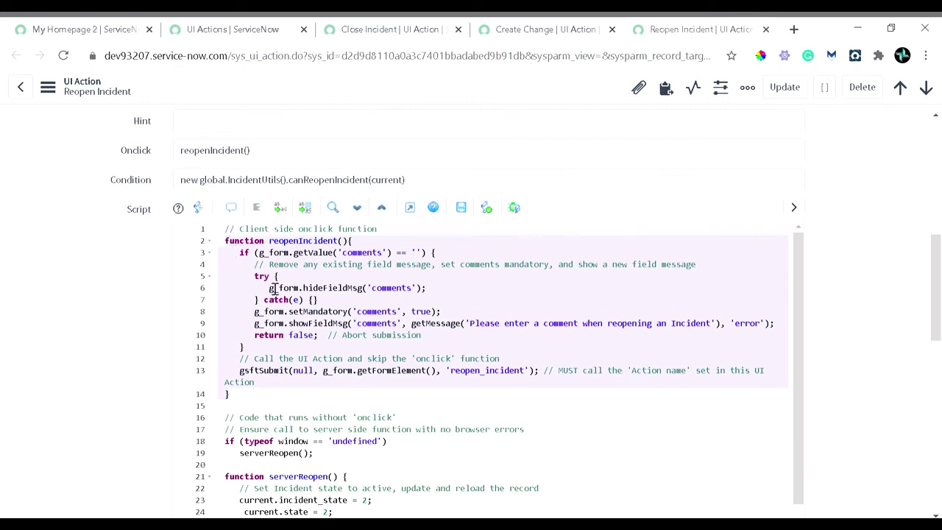
Step: Examine the rest of the Reopen Incident script, including the typeof window check, the serverReopen function and the Workspace settings below it
scroll(304, 304, "down", 1)
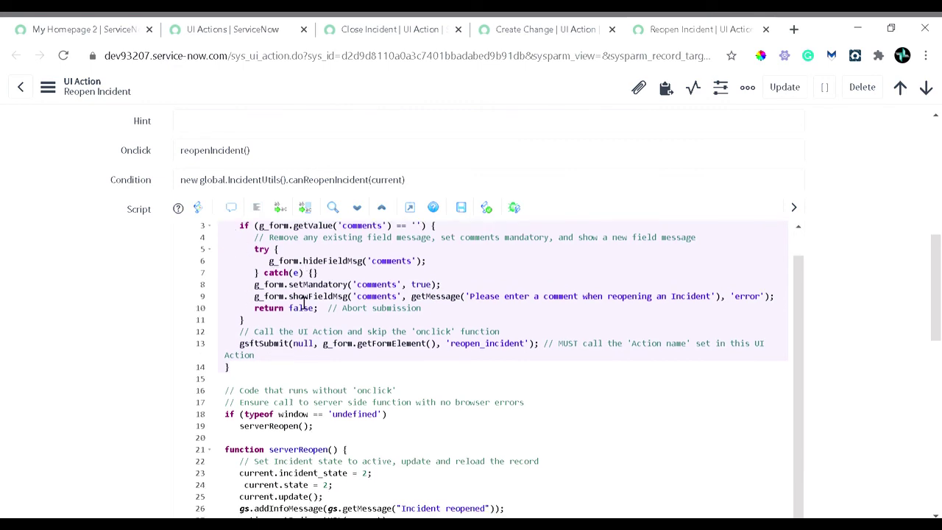
scroll(265, 387, "down", 4)
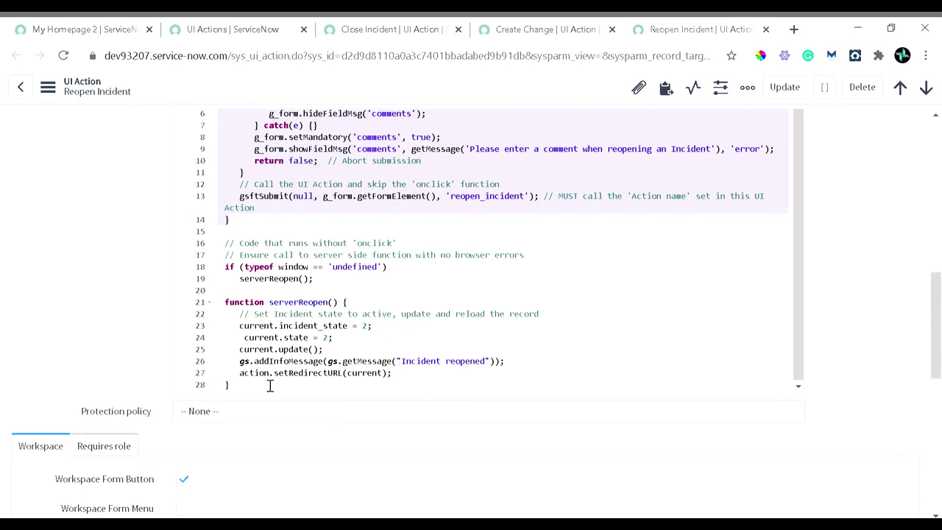
left_click(228, 274)
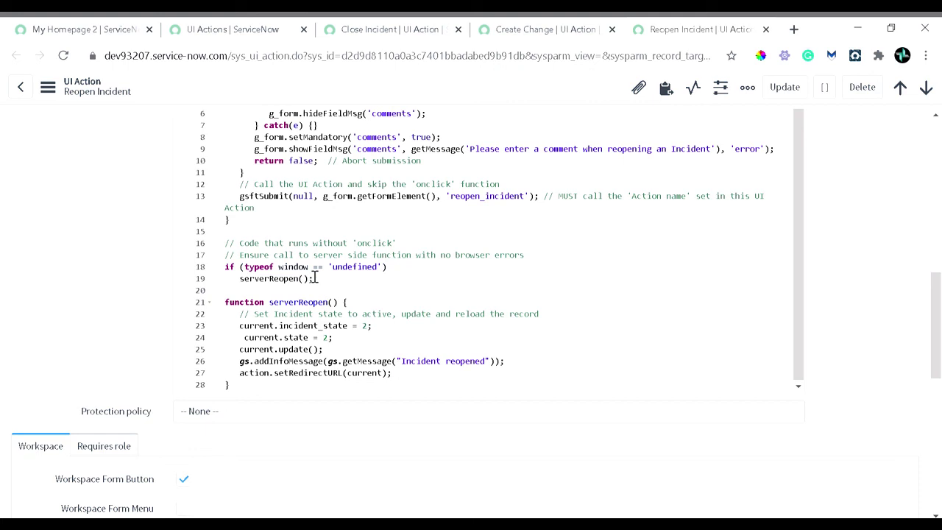
left_click(237, 282)
left_click(347, 284)
scroll(346, 339, "down", 1)
scroll(349, 334, "up", 2)
scroll(349, 331, "down", 1)
scroll(348, 333, "down", 2)
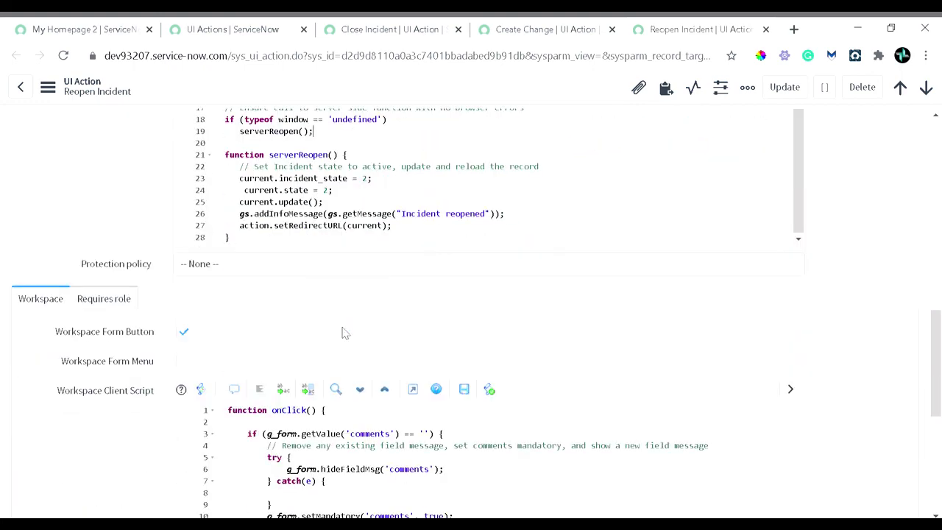
scroll(344, 332, "up", 10)
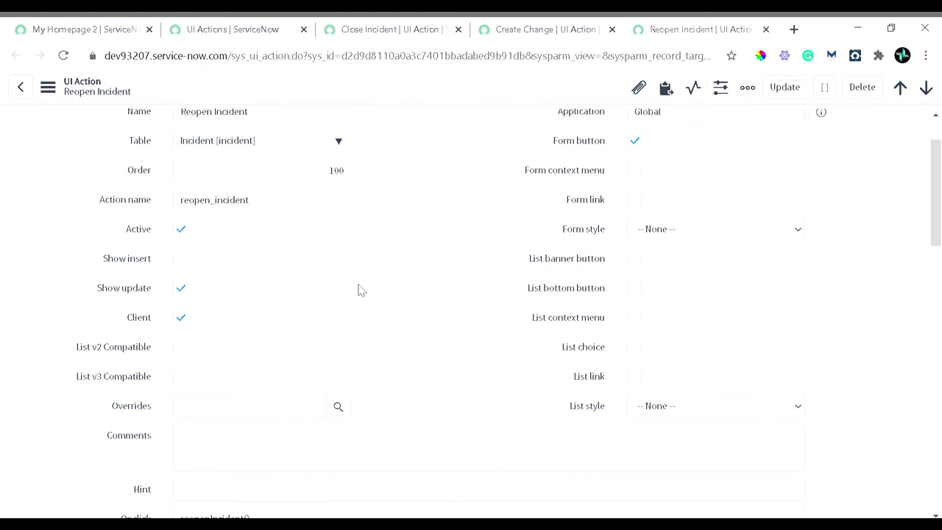
scroll(359, 288, "up", 1)
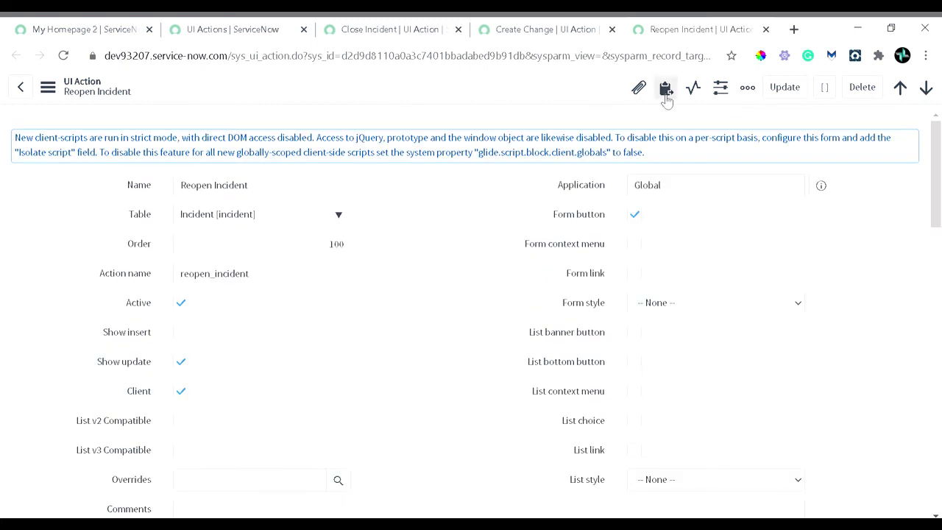